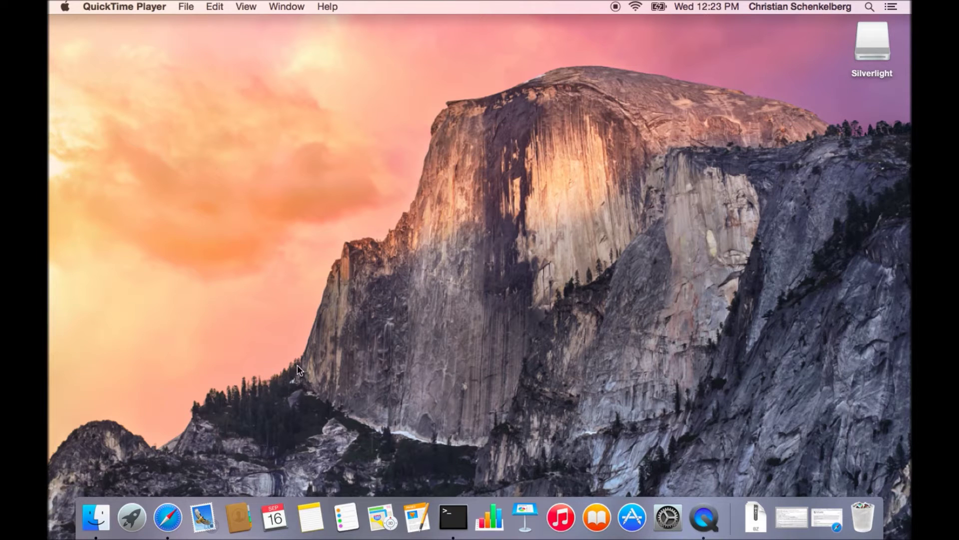
- Open the PyRosetta Downloads page in Safari and examine its address and the license requirements for academic and commercial users
{"action": "left_click", "coordinate": [163, 508]}
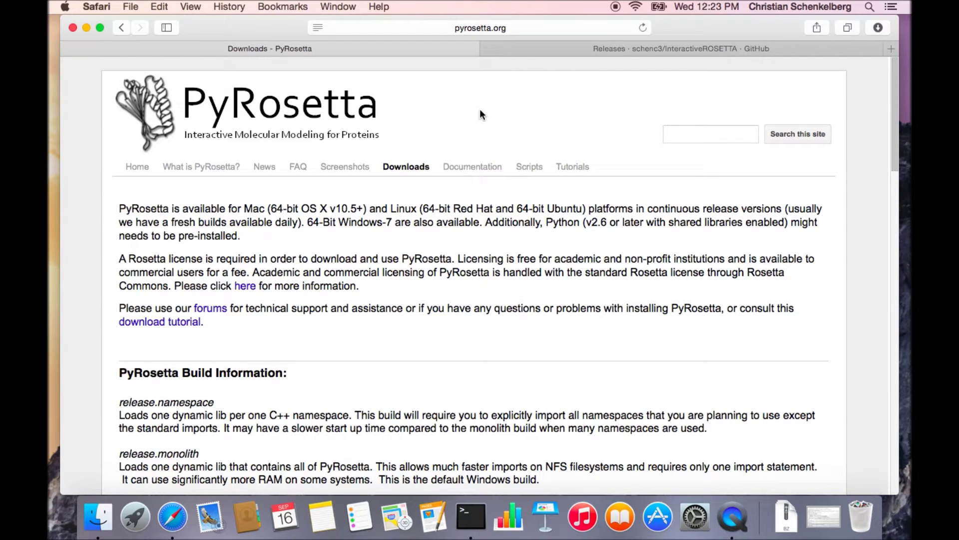
{"action": "left_click", "coordinate": [525, 28]}
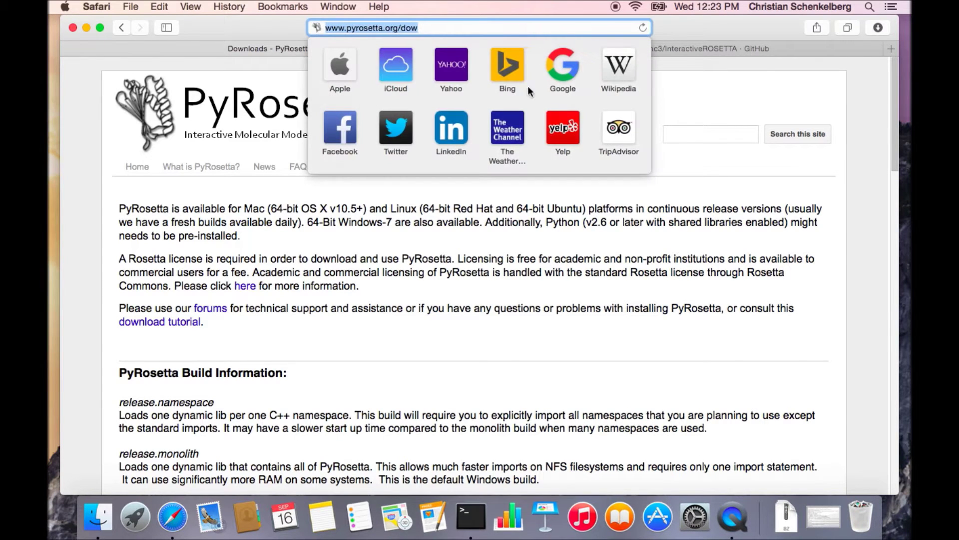
{"action": "left_click", "coordinate": [483, 234]}
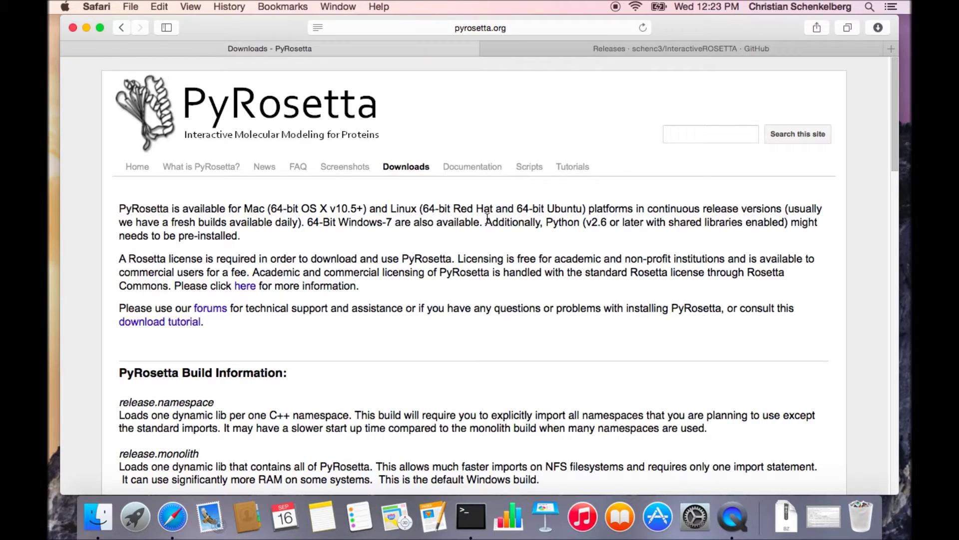
{"action": "left_click_drag", "start_coordinate": [173, 259], "coordinate": [257, 259]}
{"action": "left_click", "coordinate": [318, 259]}
{"action": "left_click_drag", "start_coordinate": [471, 260], "coordinate": [586, 260]}
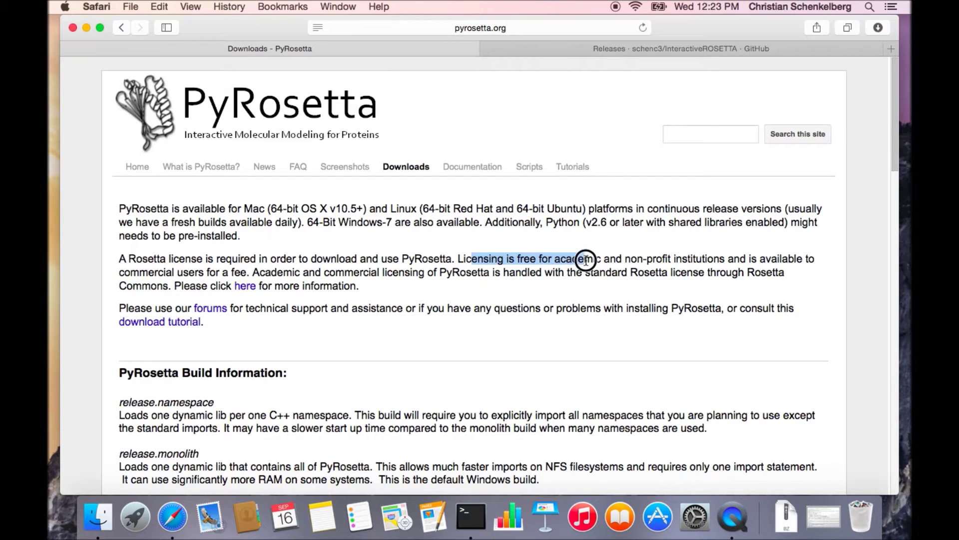
{"action": "left_click", "coordinate": [543, 267]}
{"action": "left_click_drag", "start_coordinate": [155, 273], "coordinate": [241, 273]}
{"action": "left_click", "coordinate": [318, 271]}
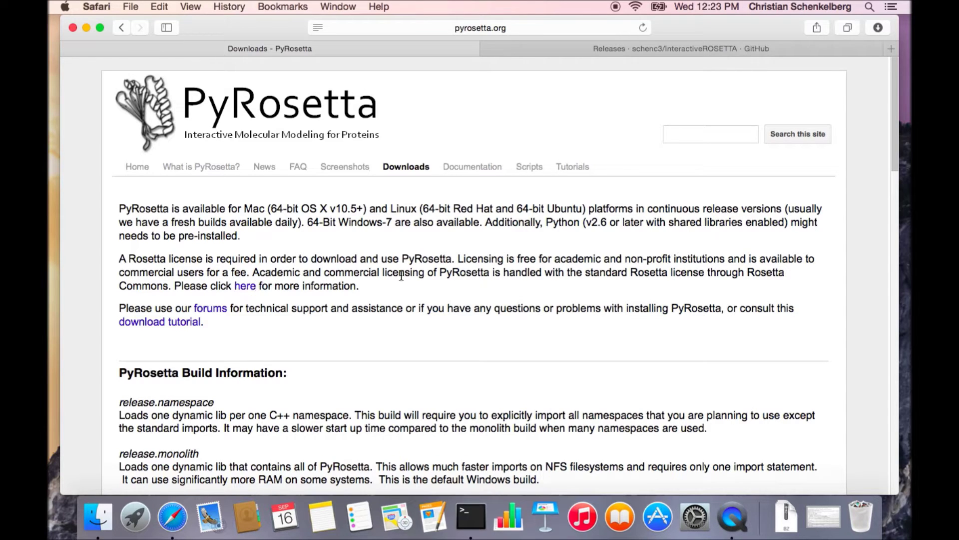
- Try to download the current Mac release.namespace build of PyRosetta, and cancel the login request
{"action": "scroll", "coordinate": [434, 255], "scroll_direction": "down", "scroll_amount": 15}
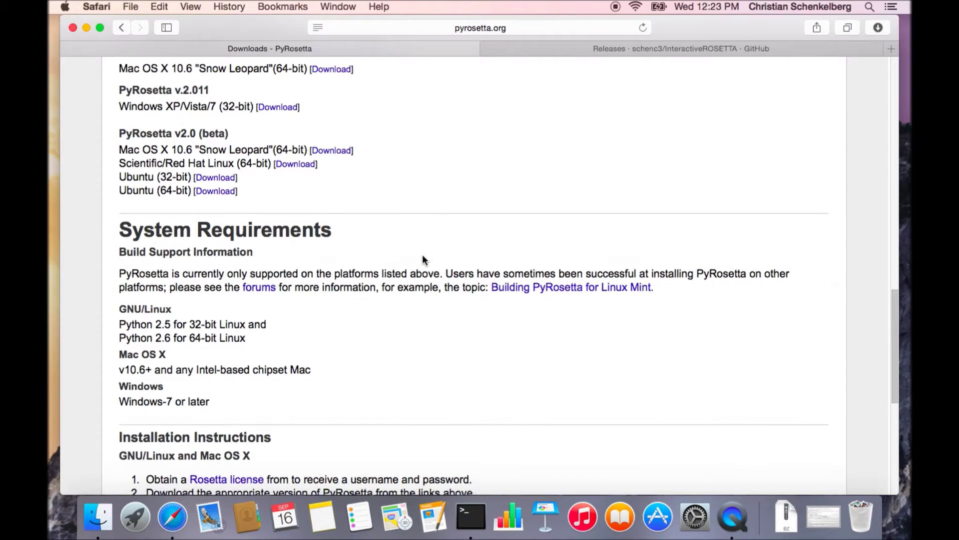
{"action": "scroll", "coordinate": [380, 257], "scroll_direction": "up", "scroll_amount": 2}
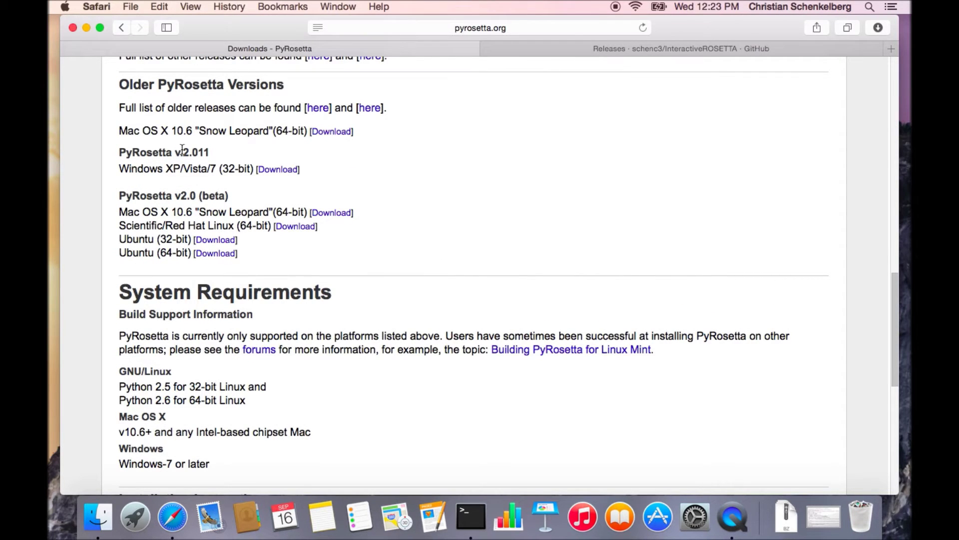
{"action": "scroll", "coordinate": [181, 163], "scroll_direction": "up", "scroll_amount": 12}
{"action": "scroll", "coordinate": [220, 210], "scroll_direction": "down", "scroll_amount": 1}
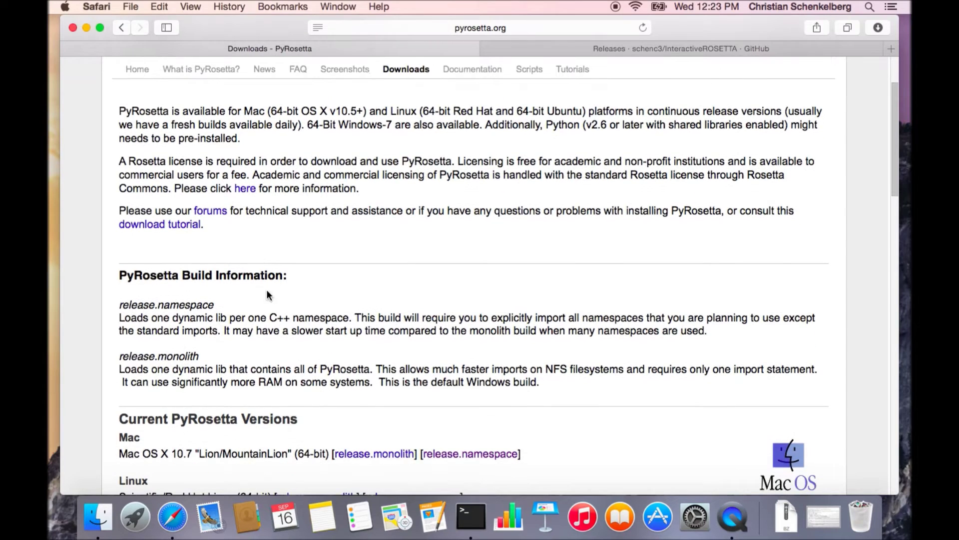
{"action": "left_click", "coordinate": [458, 455]}
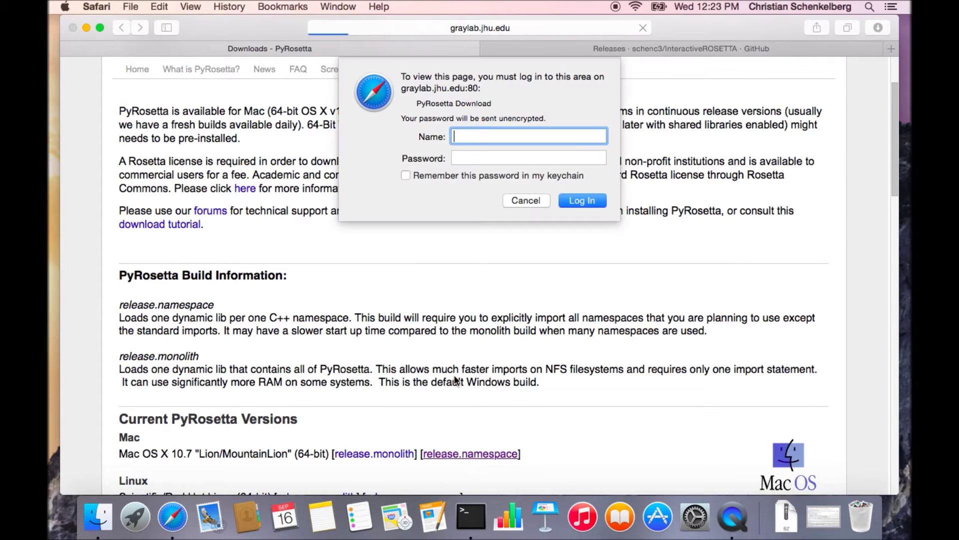
{"action": "left_click", "coordinate": [523, 199]}
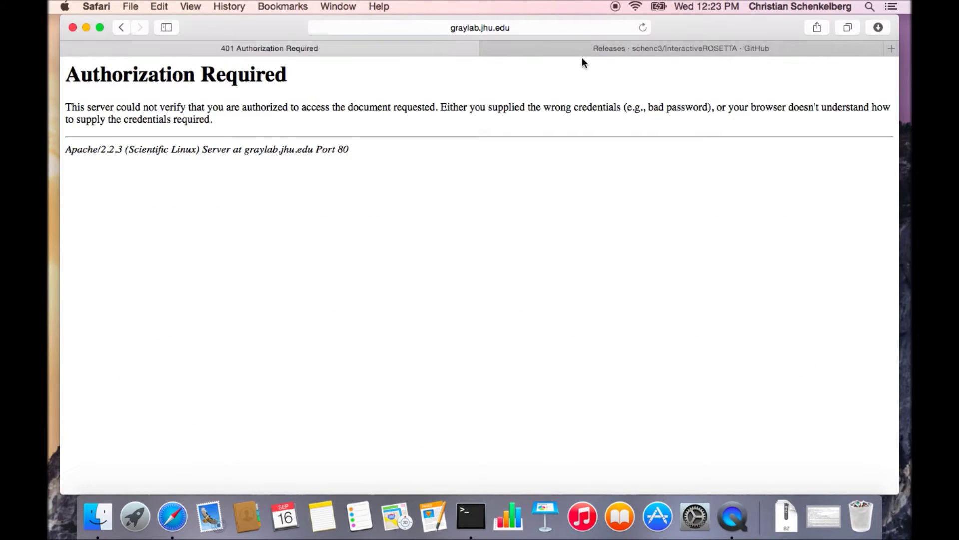
- Review the InteractiveROSETTA v2.1 release notes, installation instructions and downloads list on the GitHub Releases page
{"action": "left_click", "coordinate": [600, 50]}
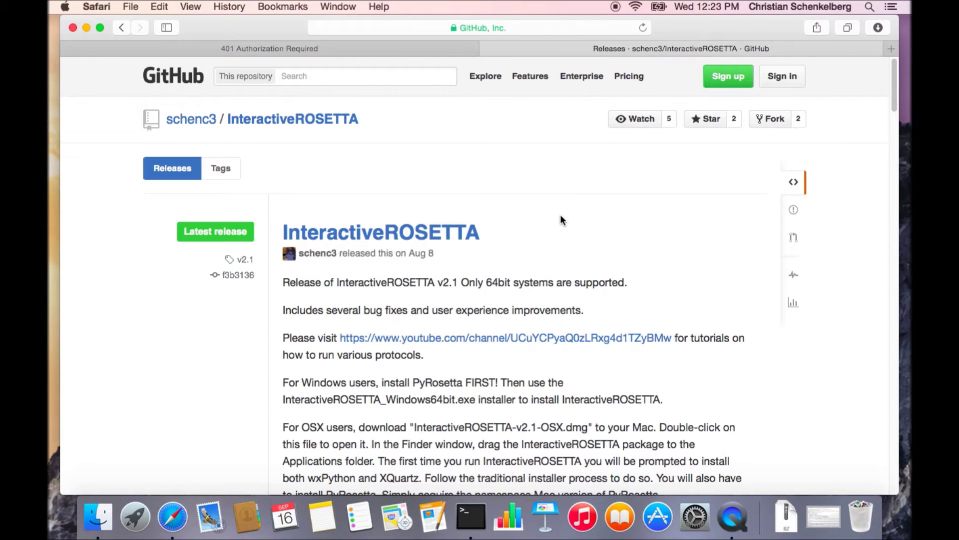
{"action": "scroll", "coordinate": [561, 216], "scroll_direction": "down", "scroll_amount": 1}
{"action": "scroll", "coordinate": [561, 220], "scroll_direction": "down", "scroll_amount": 5}
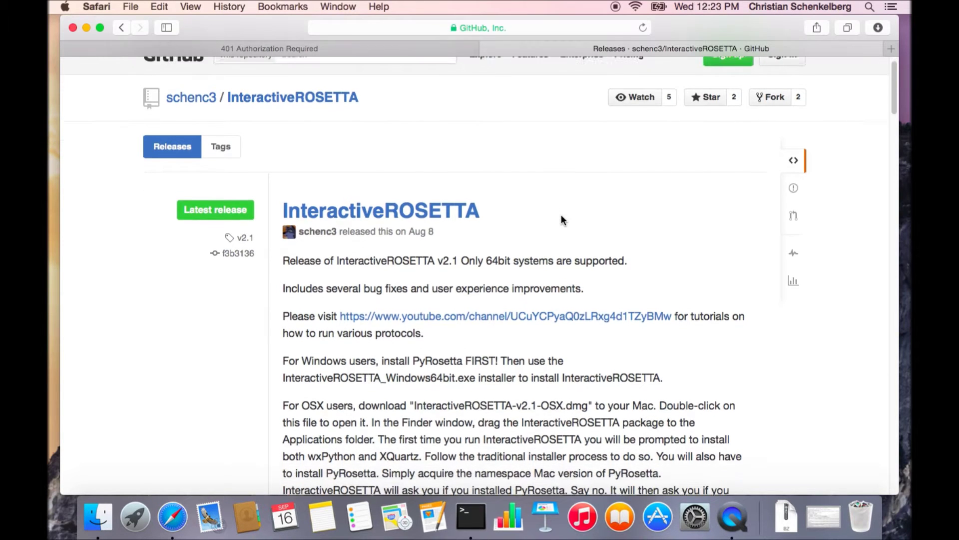
{"action": "left_click", "coordinate": [483, 28]}
{"action": "left_click", "coordinate": [518, 257]}
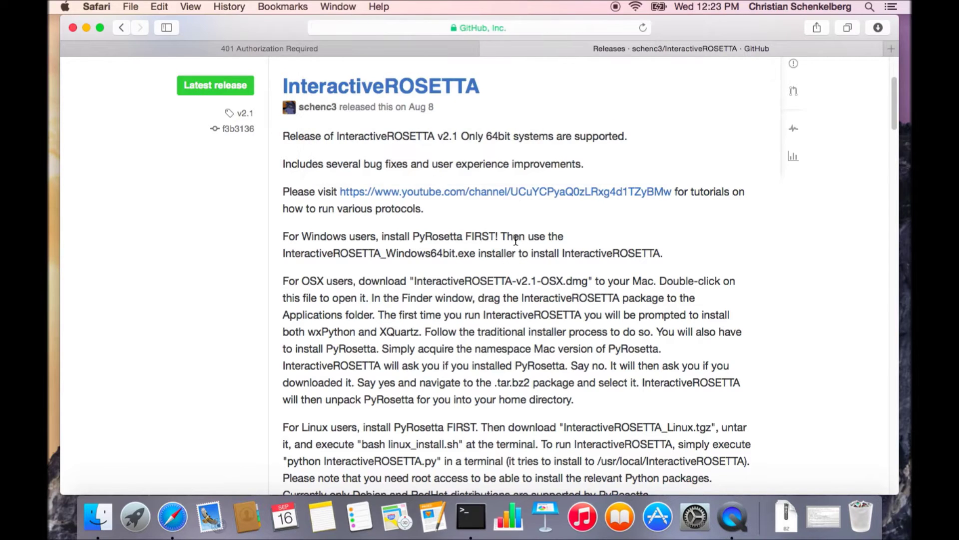
{"action": "scroll", "coordinate": [517, 250], "scroll_direction": "down", "scroll_amount": 8}
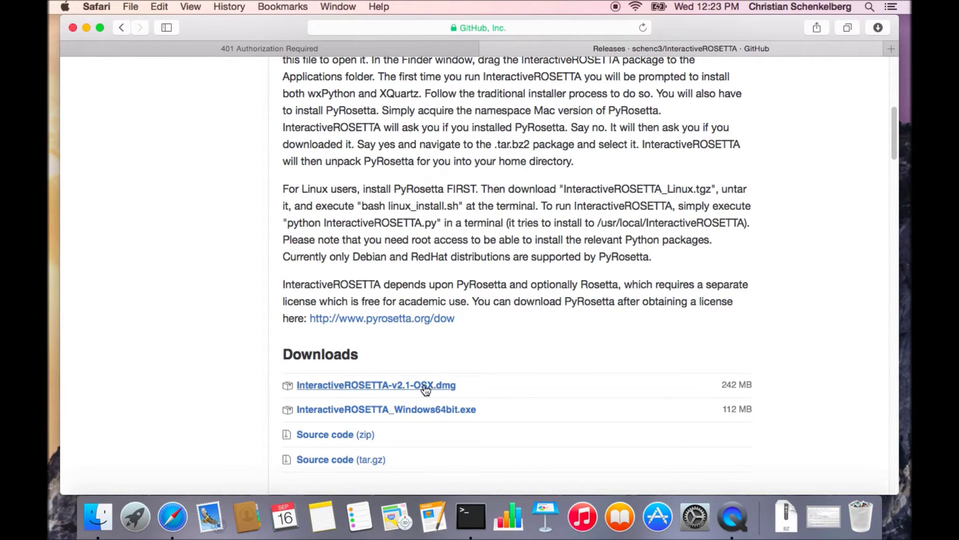
- Start downloading InteractiveROSETTA-v2.1-OSX.dmg, and cancel the running download
{"action": "left_click", "coordinate": [425, 387]}
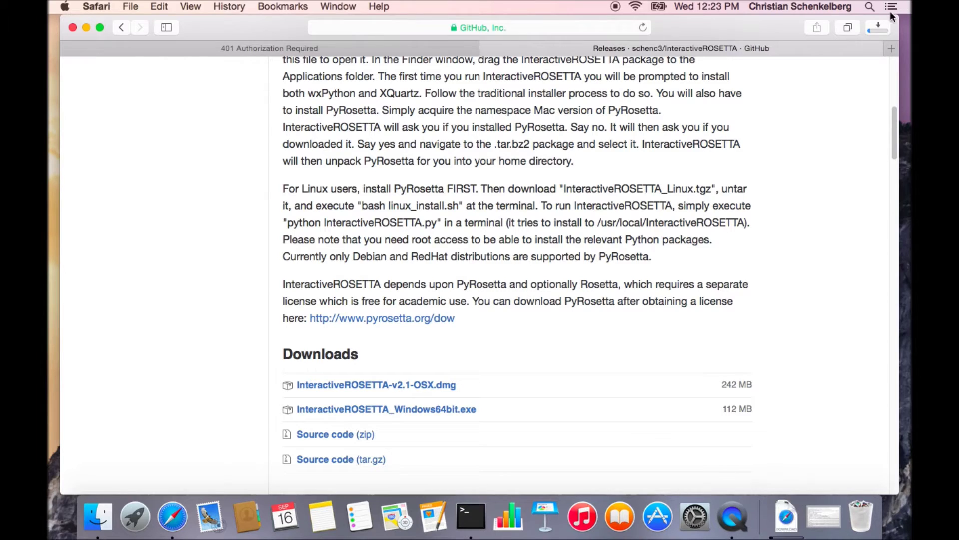
{"action": "left_click", "coordinate": [876, 29]}
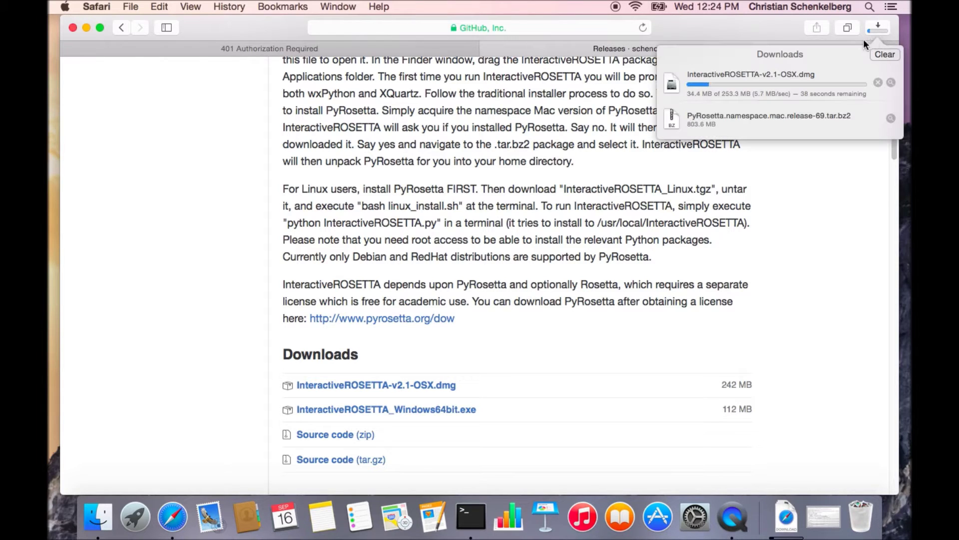
{"action": "left_click", "coordinate": [878, 82]}
{"action": "left_click", "coordinate": [511, 142]}
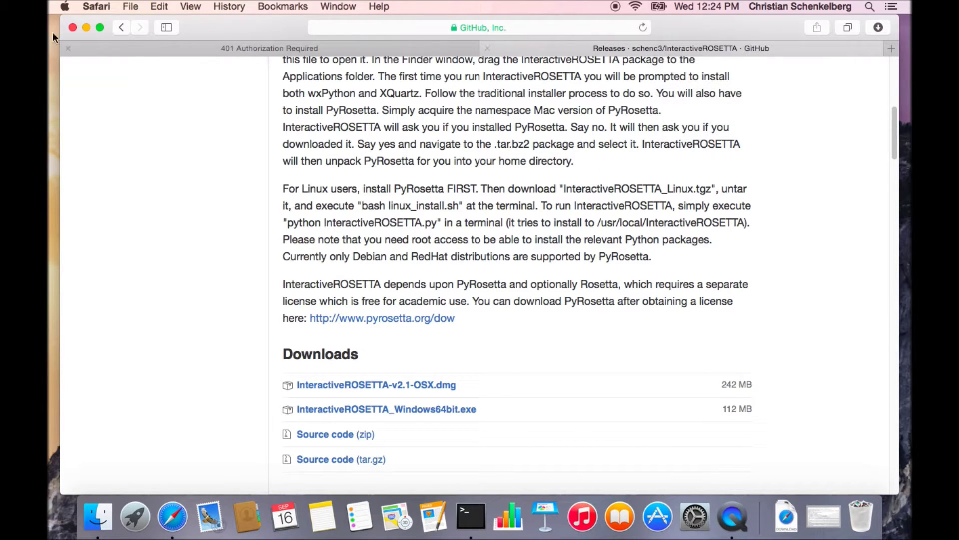
- Switch to Finder, open InteractiveROSETTA-v2.1-OSX.dmg from the Downloads folder and copy InteractiveROSETTA into Applications
{"action": "left_click", "coordinate": [87, 28]}
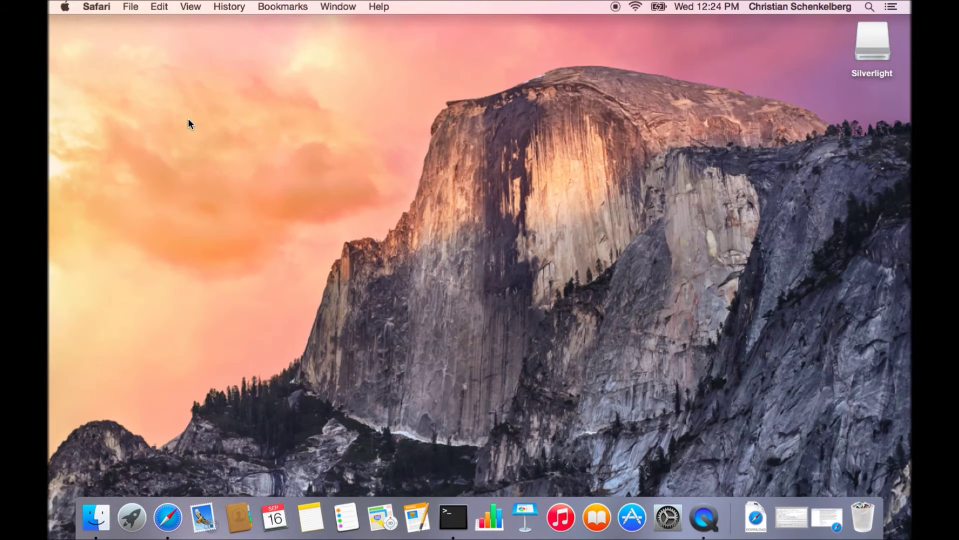
{"action": "left_click", "coordinate": [96, 518]}
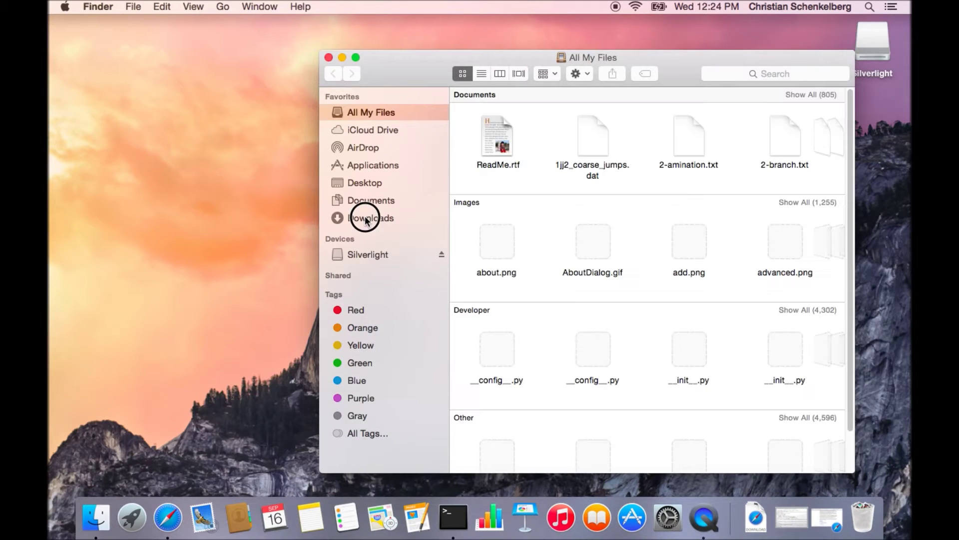
{"action": "left_click", "coordinate": [367, 217]}
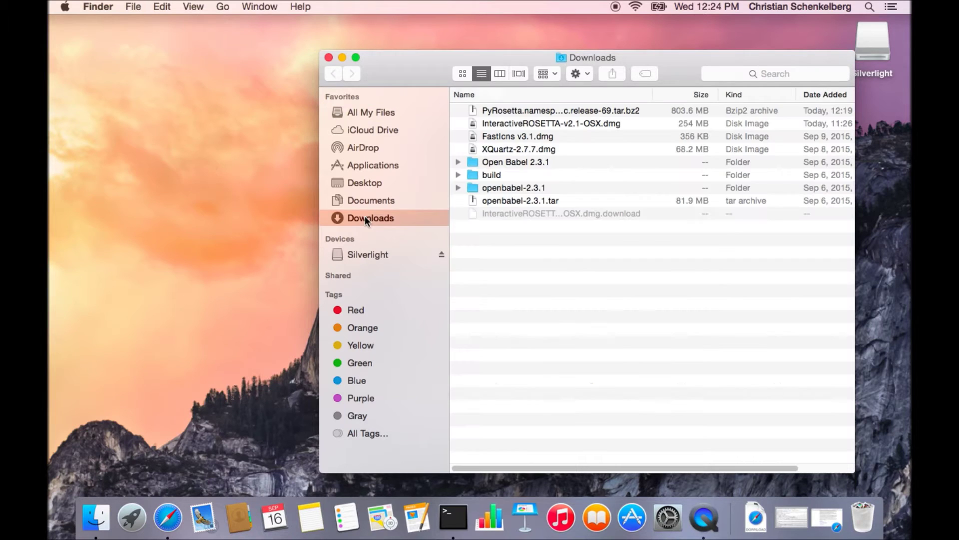
{"action": "double_click", "coordinate": [539, 123]}
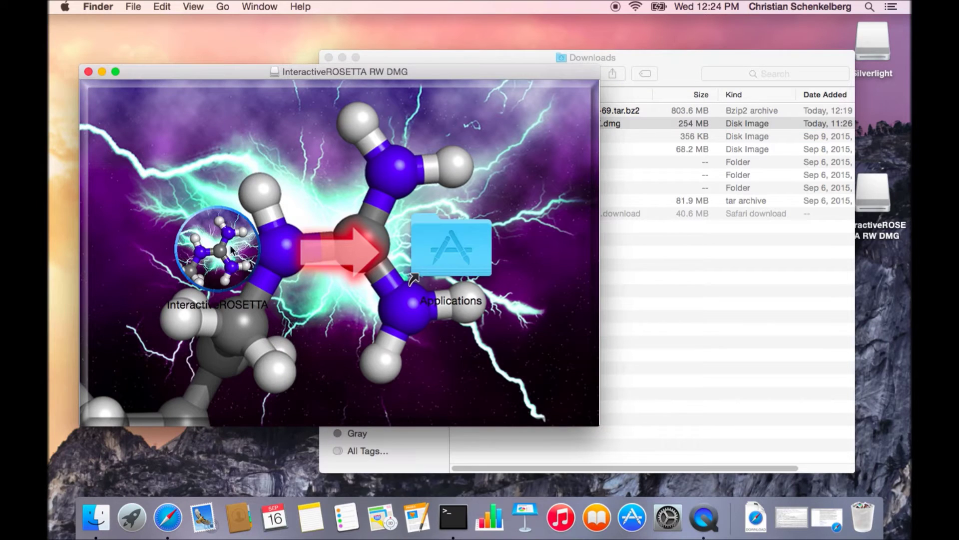
{"action": "left_click_drag", "start_coordinate": [217, 250], "coordinate": [448, 246]}
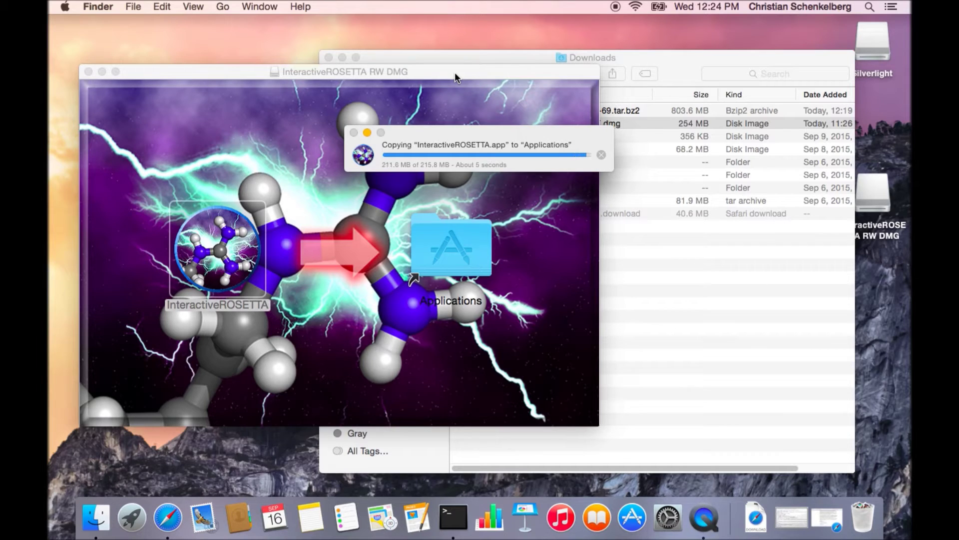
- Launch InteractiveROSETTA from the Applications folder
{"action": "left_click", "coordinate": [572, 57]}
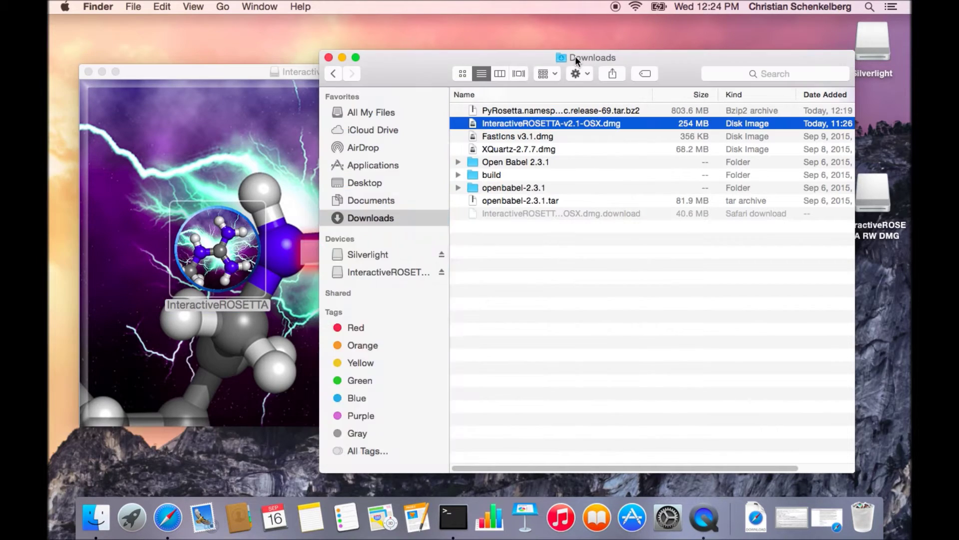
{"action": "left_click", "coordinate": [384, 165]}
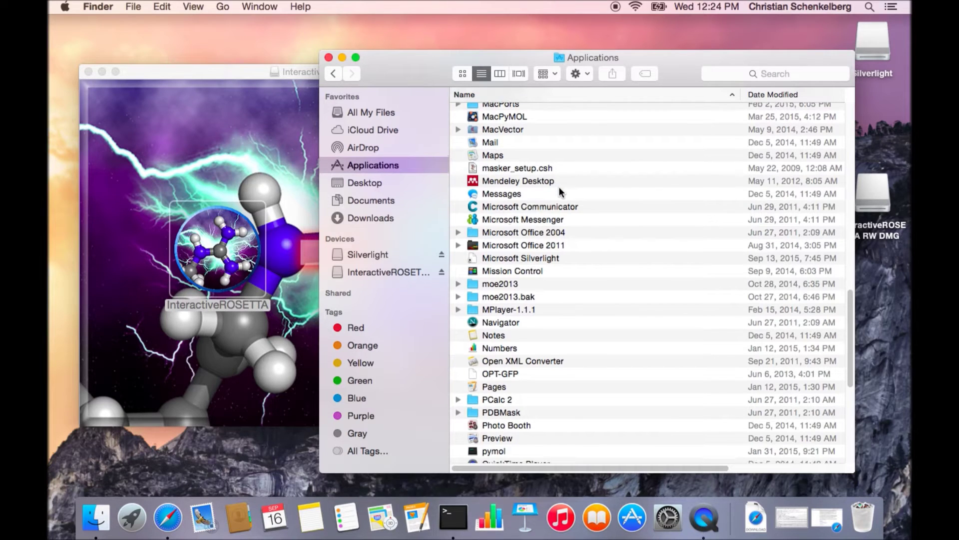
{"action": "scroll", "coordinate": [560, 191], "scroll_direction": "up", "scroll_amount": 3}
{"action": "scroll", "coordinate": [559, 191], "scroll_direction": "up", "scroll_amount": 2}
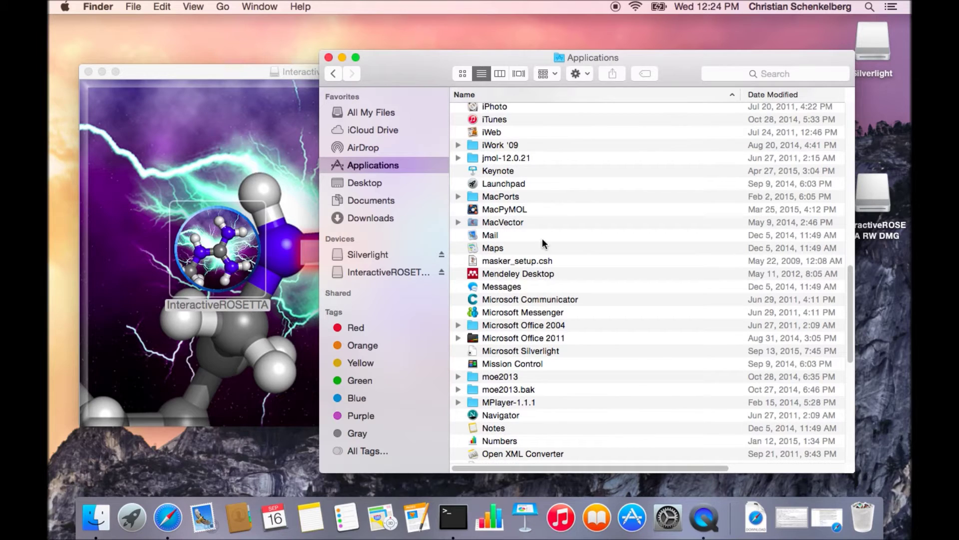
{"action": "scroll", "coordinate": [542, 238], "scroll_direction": "up", "scroll_amount": 12}
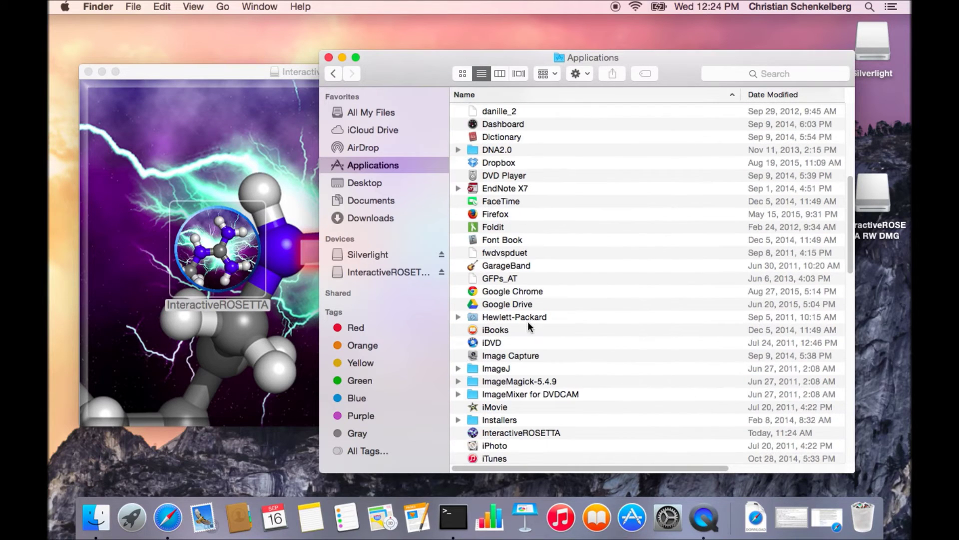
{"action": "scroll", "coordinate": [530, 320], "scroll_direction": "down", "scroll_amount": 1}
{"action": "double_click", "coordinate": [520, 415]}
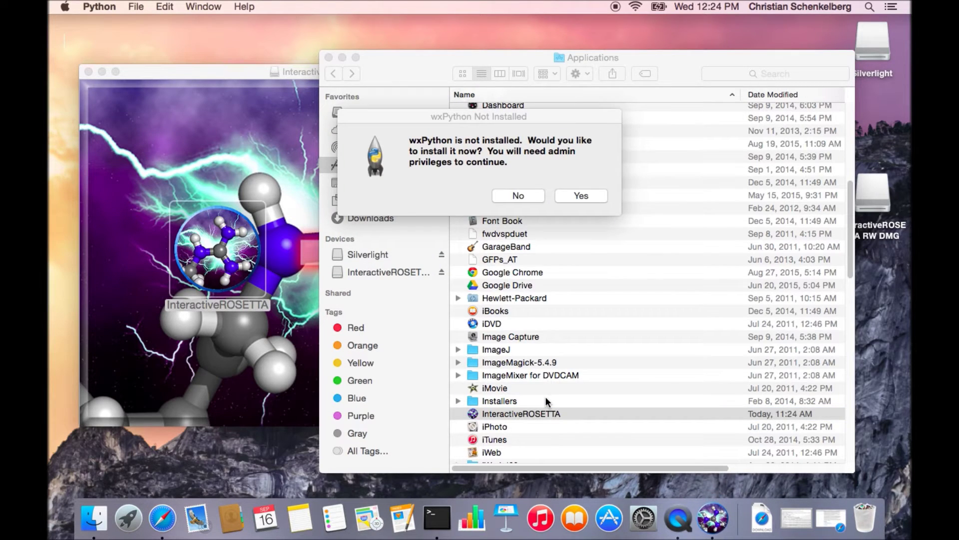
- Start the wxPython installation and accept its software license agreement, keeping the instruction notice clear of the installer window
{"action": "left_click", "coordinate": [474, 136]}
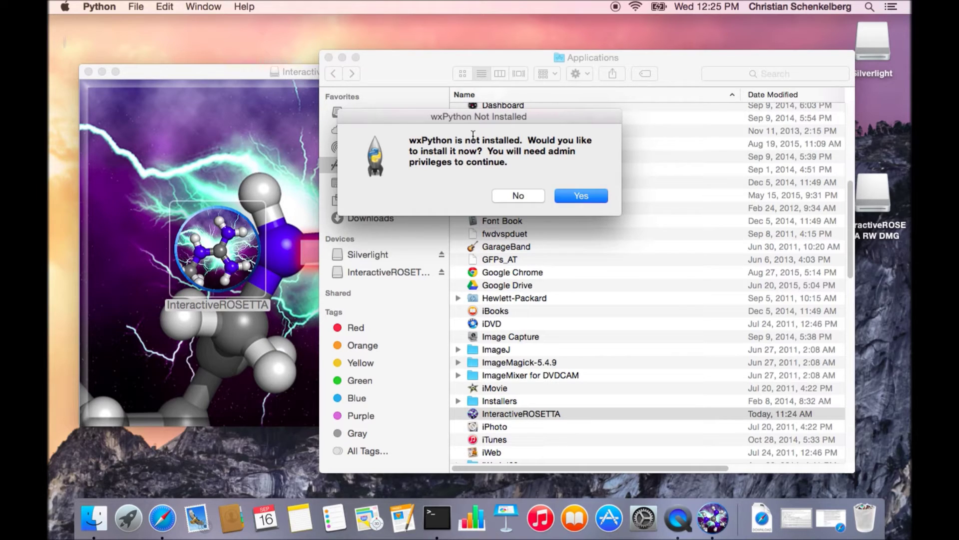
{"action": "left_click", "coordinate": [575, 195]}
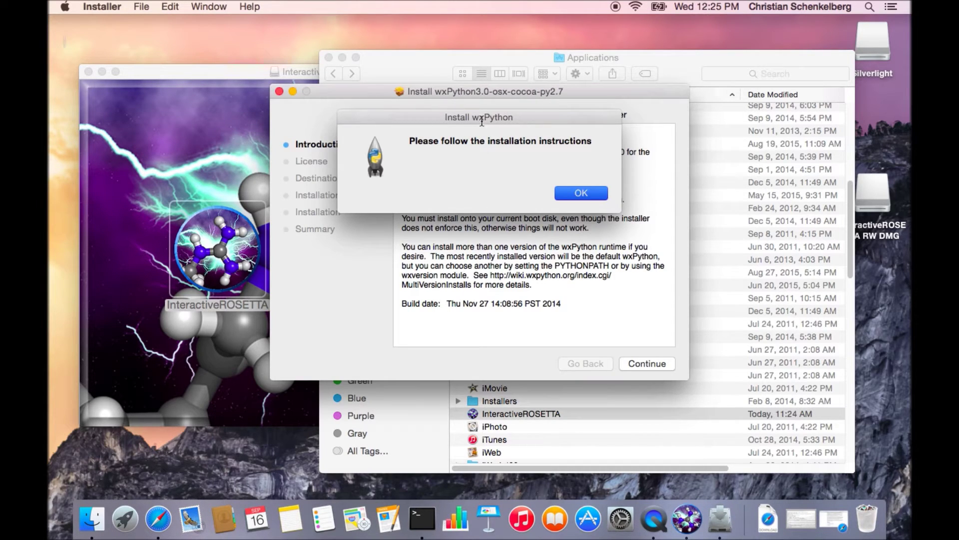
{"action": "left_click_drag", "start_coordinate": [481, 122], "coordinate": [475, 36]}
{"action": "left_click_drag", "start_coordinate": [625, 87], "coordinate": [631, 145]}
{"action": "left_click", "coordinate": [661, 418]}
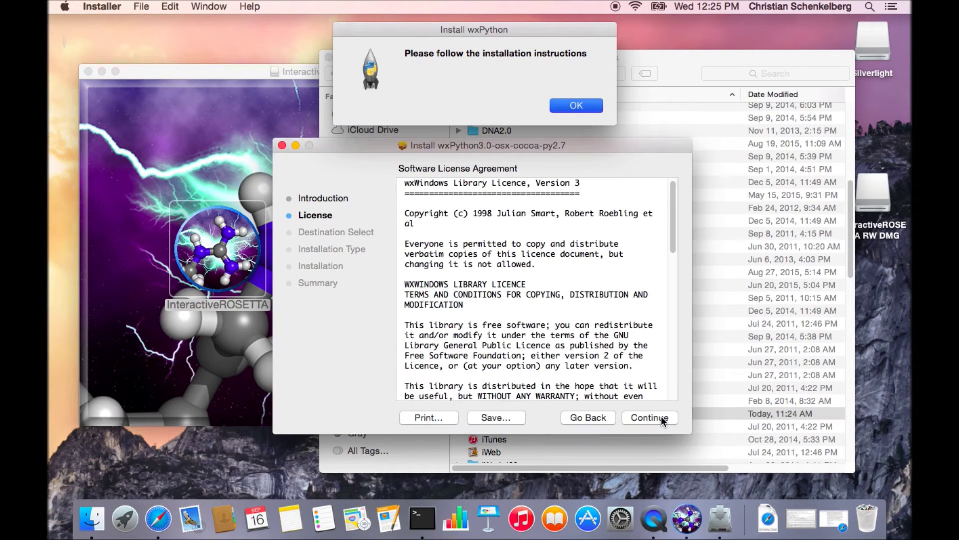
{"action": "left_click", "coordinate": [661, 415]}
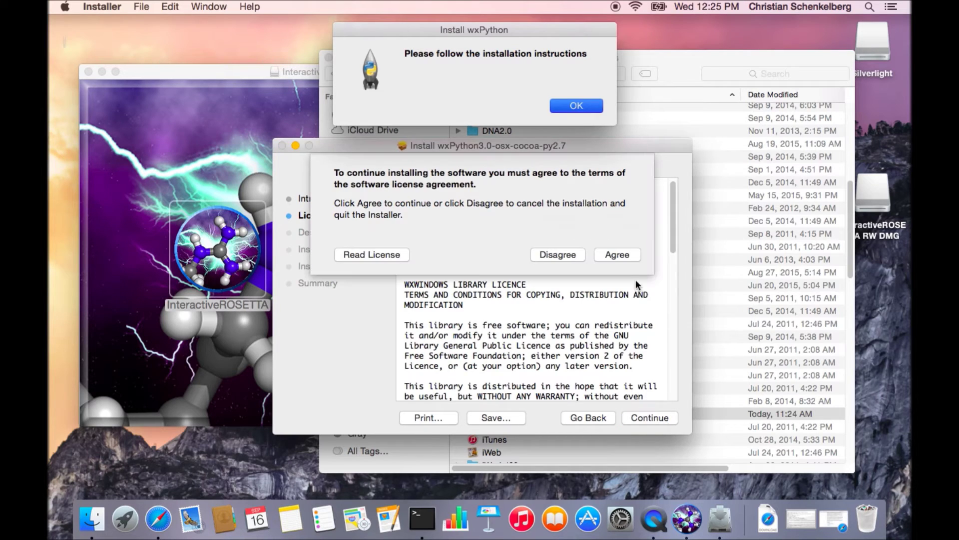
{"action": "left_click", "coordinate": [619, 256]}
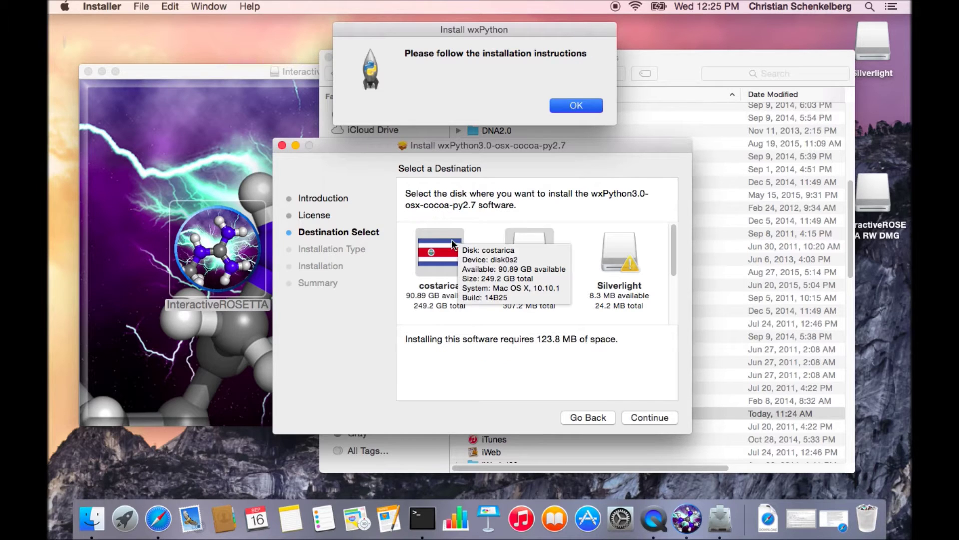
- Install wxPython on the costarica disk, authorizing with the administrator password, and close the installer
{"action": "left_click", "coordinate": [439, 257]}
{"action": "left_click", "coordinate": [635, 417]}
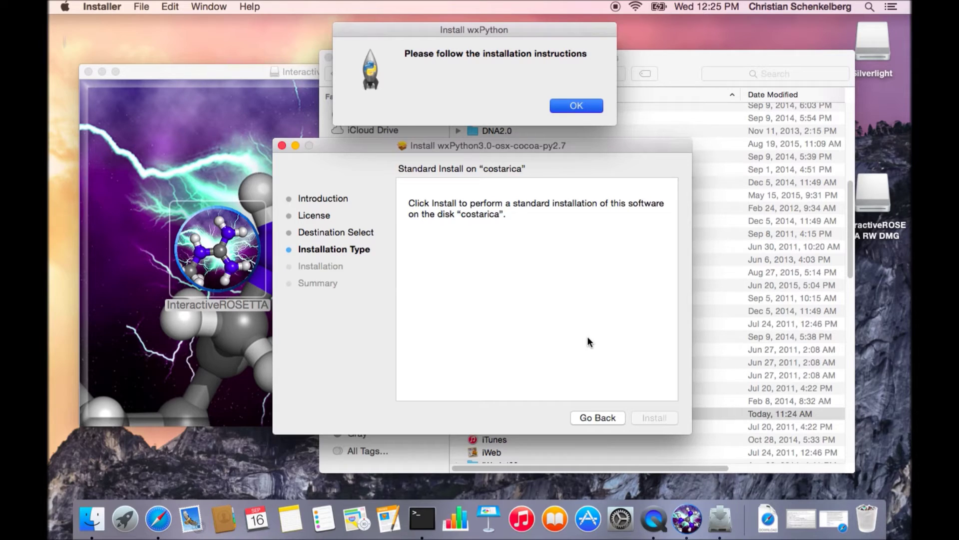
{"action": "type", "text": "*****"}
{"action": "left_click", "coordinate": [568, 233]}
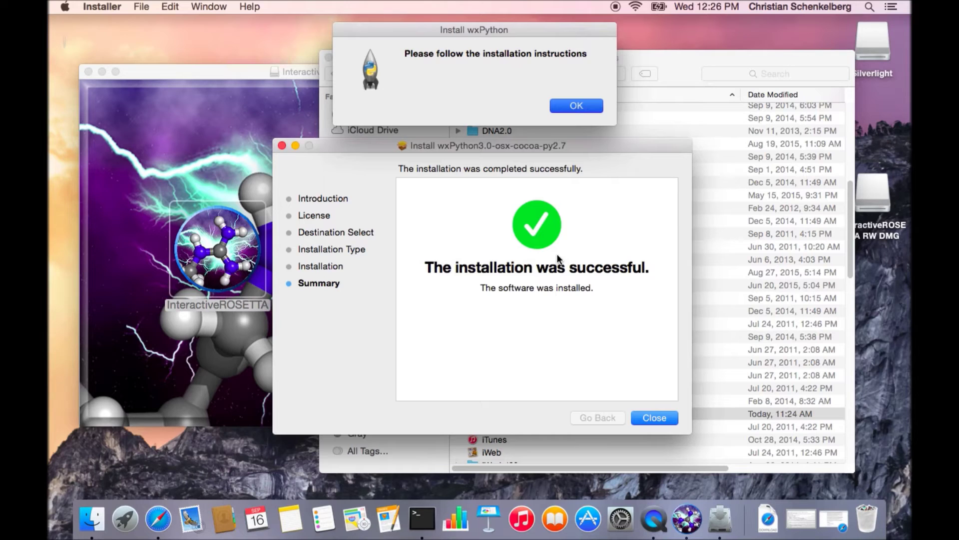
{"action": "left_click", "coordinate": [660, 419]}
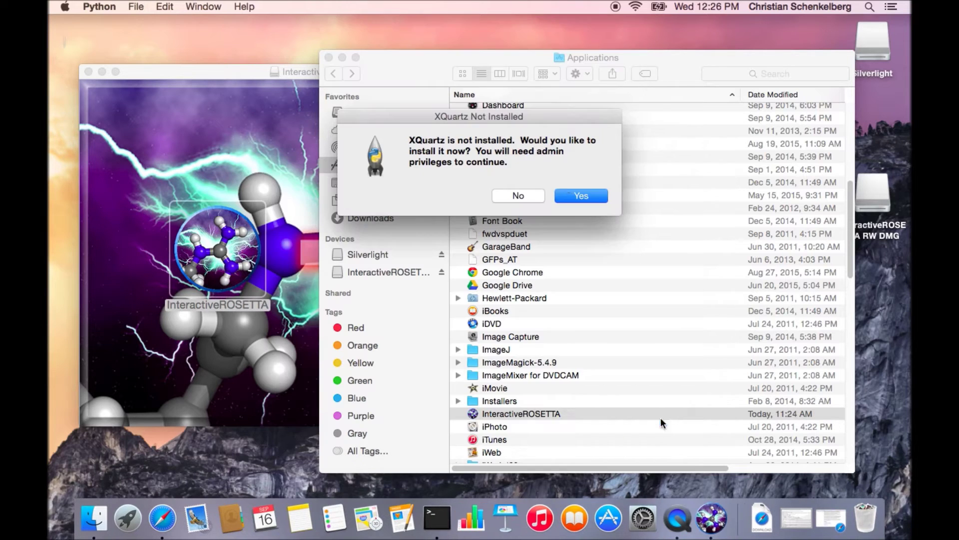
- Start the XQuartz 2.7.7 installation and accept its software license agreement, keeping the instruction notice clear of the installer window
{"action": "left_click", "coordinate": [576, 195]}
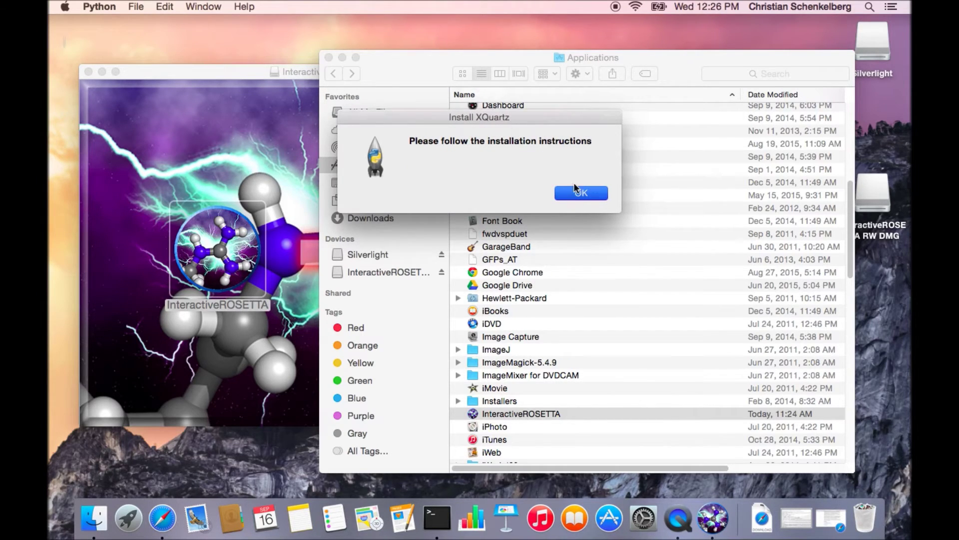
{"action": "left_click_drag", "start_coordinate": [494, 122], "coordinate": [490, 40]}
{"action": "left_click_drag", "start_coordinate": [630, 93], "coordinate": [633, 159]}
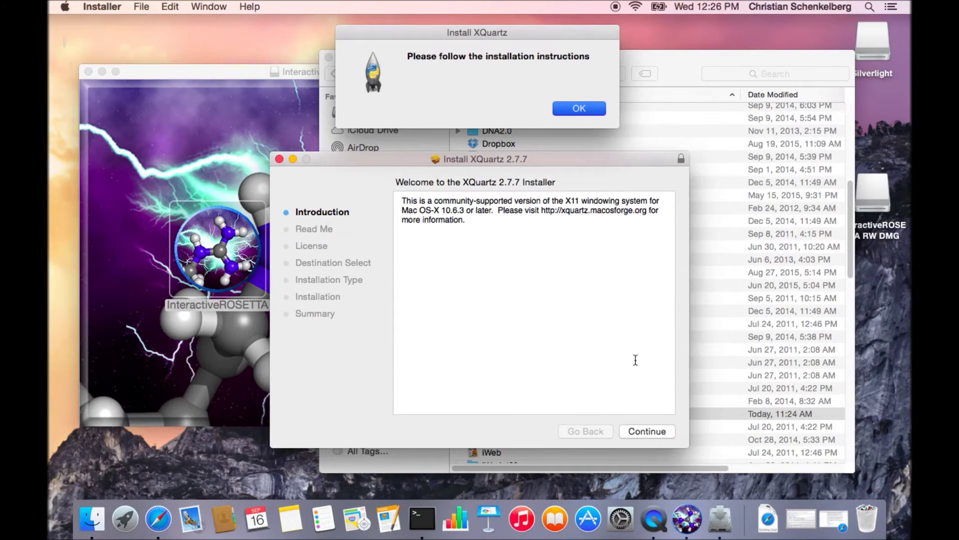
{"action": "left_click", "coordinate": [653, 433]}
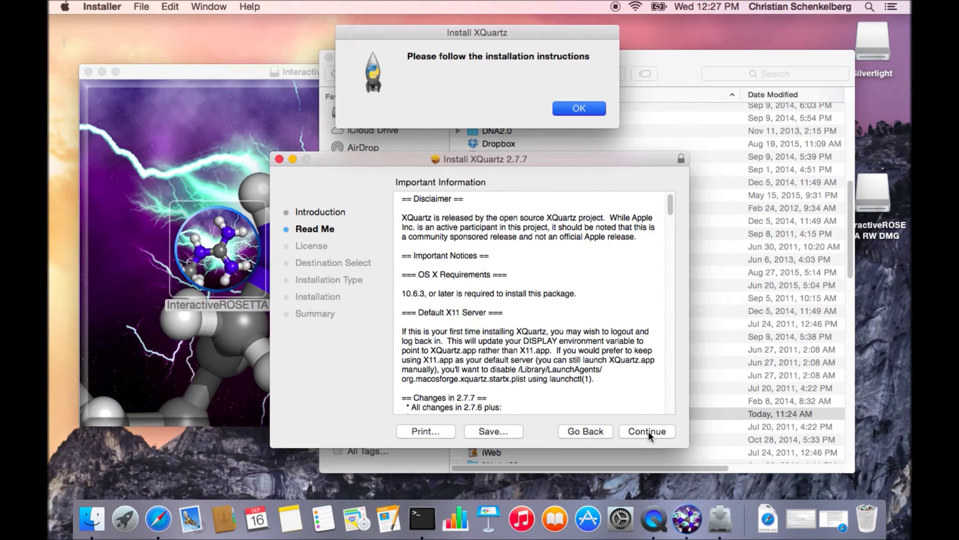
{"action": "left_click", "coordinate": [649, 430]}
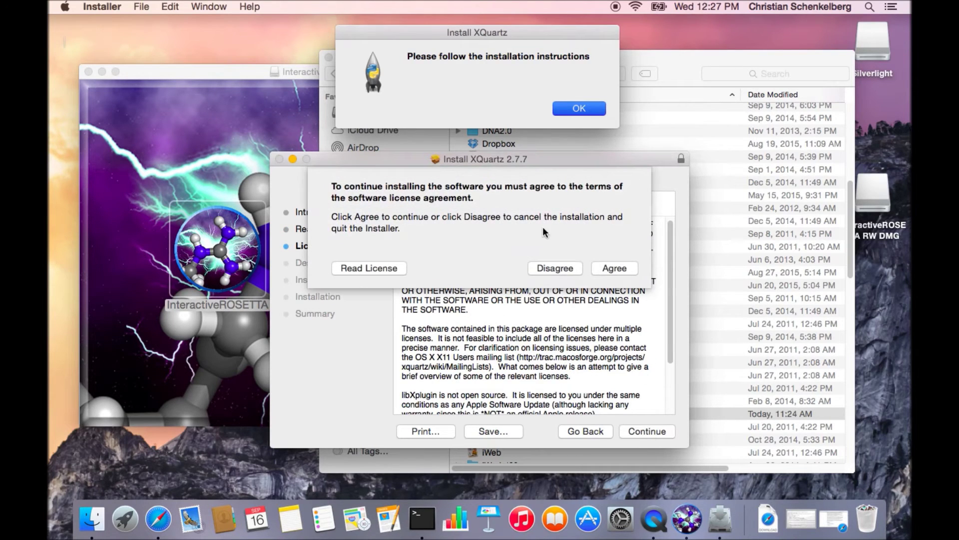
{"action": "left_click", "coordinate": [614, 268]}
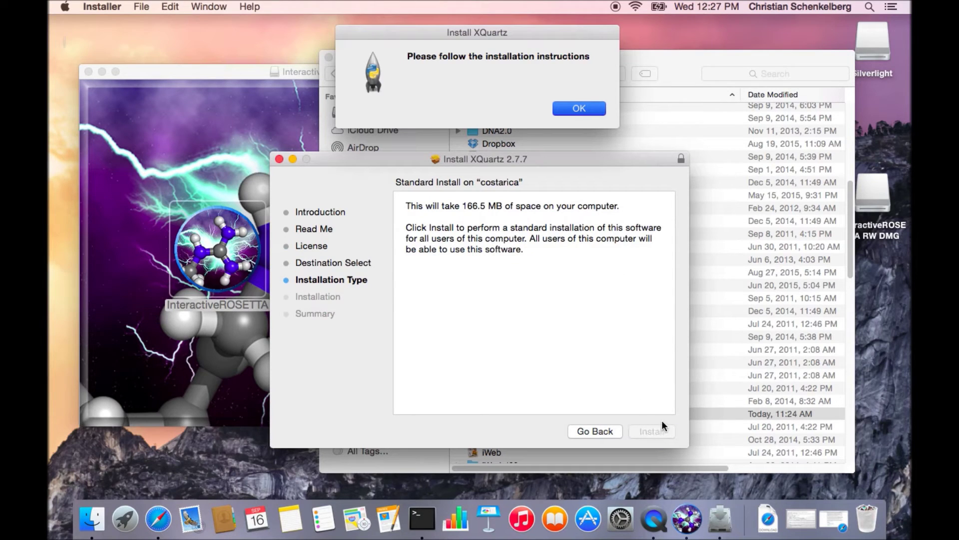
- Install XQuartz on the costarica disk, authorizing with the administrator password, and close the installer
{"action": "type", "text": "•••••"}
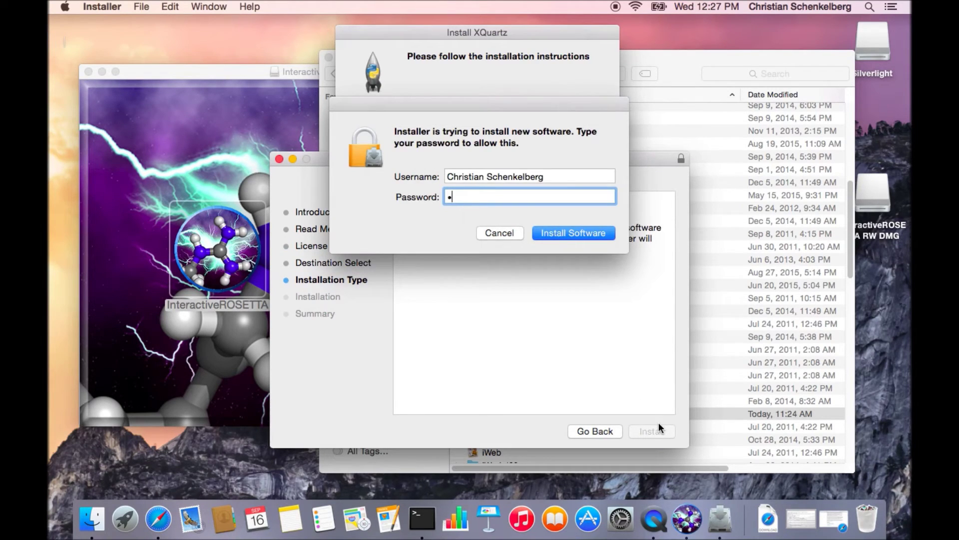
{"action": "left_click", "coordinate": [583, 236]}
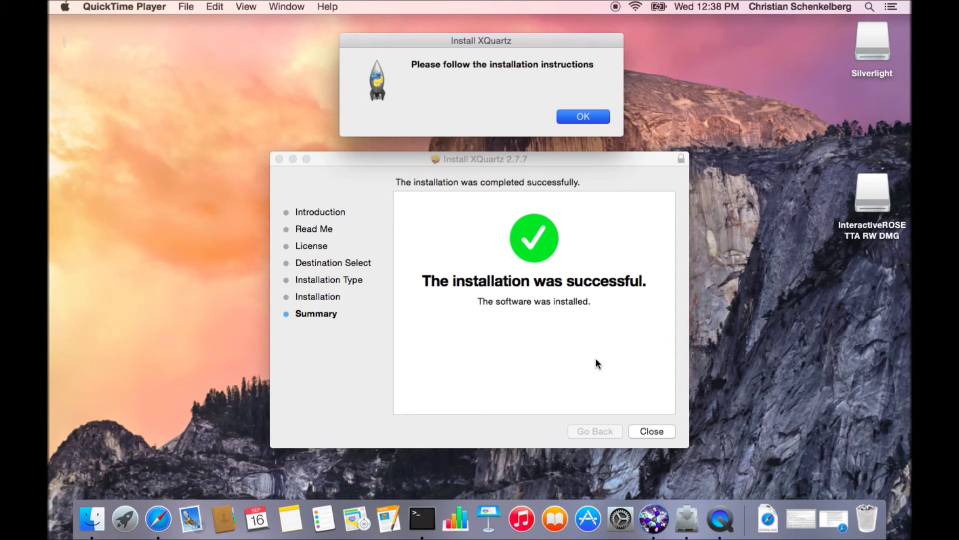
{"action": "left_click", "coordinate": [635, 429]}
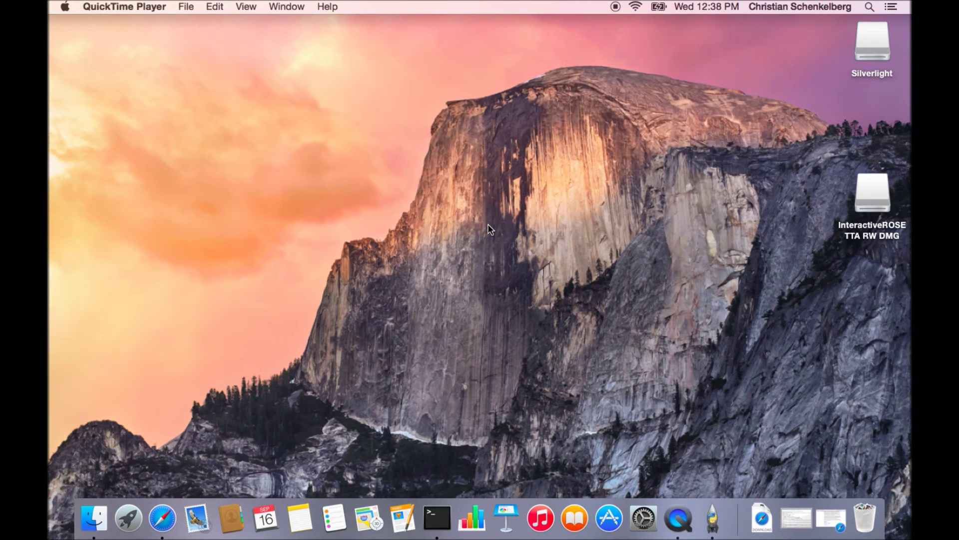
- Answer that PyRosetta is not installed but its Mac package is downloaded, and choose the PyRosetta .tar.bz2 package in Downloads for unpacking
{"action": "left_click", "coordinate": [476, 345]}
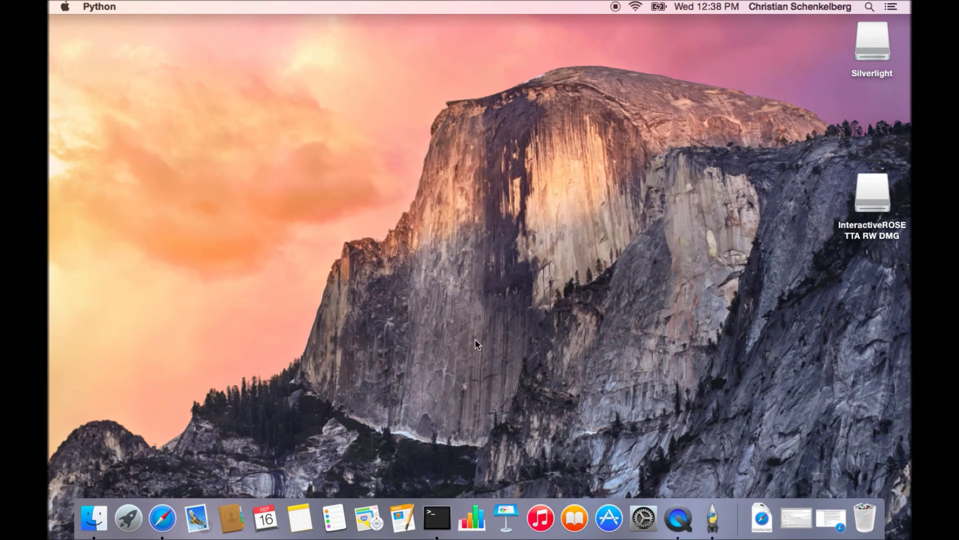
{"action": "left_click", "coordinate": [574, 196]}
{"action": "left_click", "coordinate": [574, 196]}
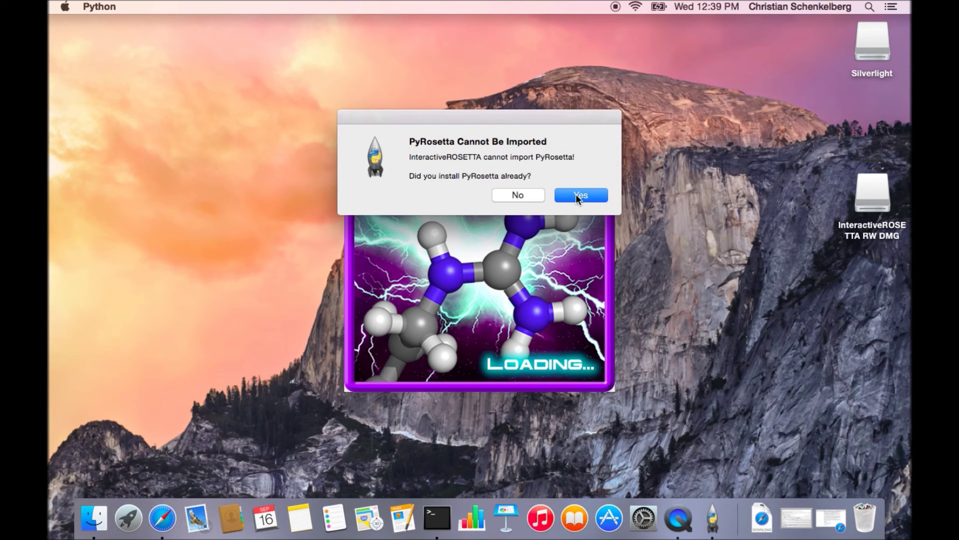
{"action": "left_click", "coordinate": [518, 197]}
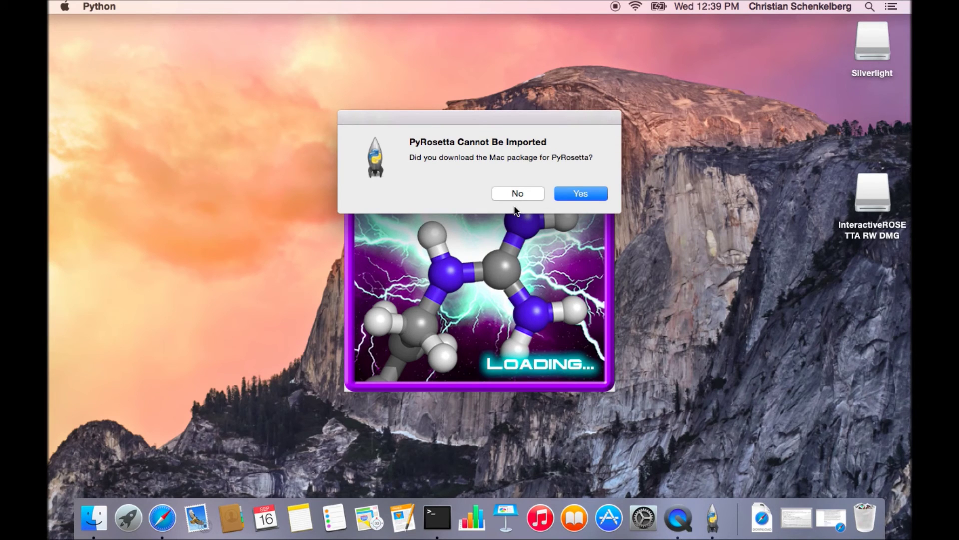
{"action": "left_click", "coordinate": [580, 197]}
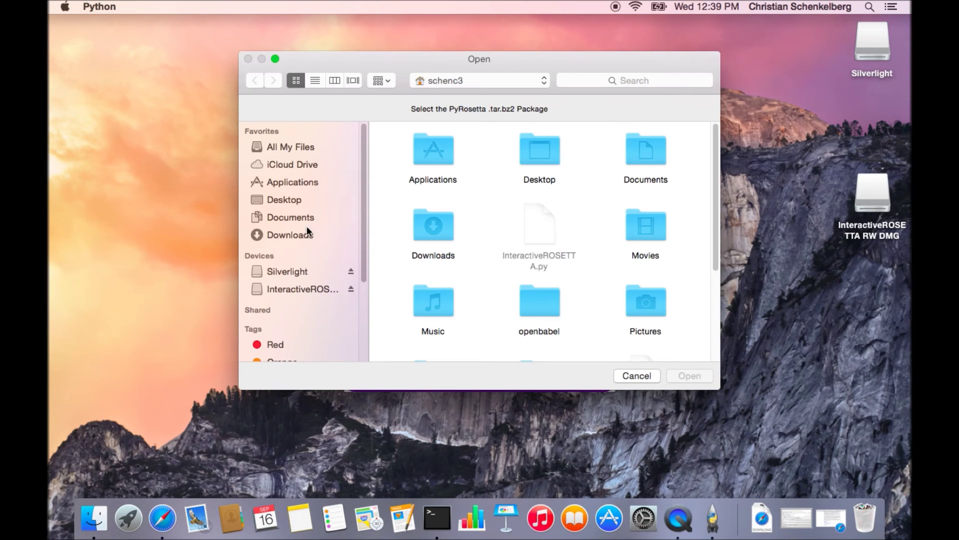
{"action": "left_click", "coordinate": [302, 233]}
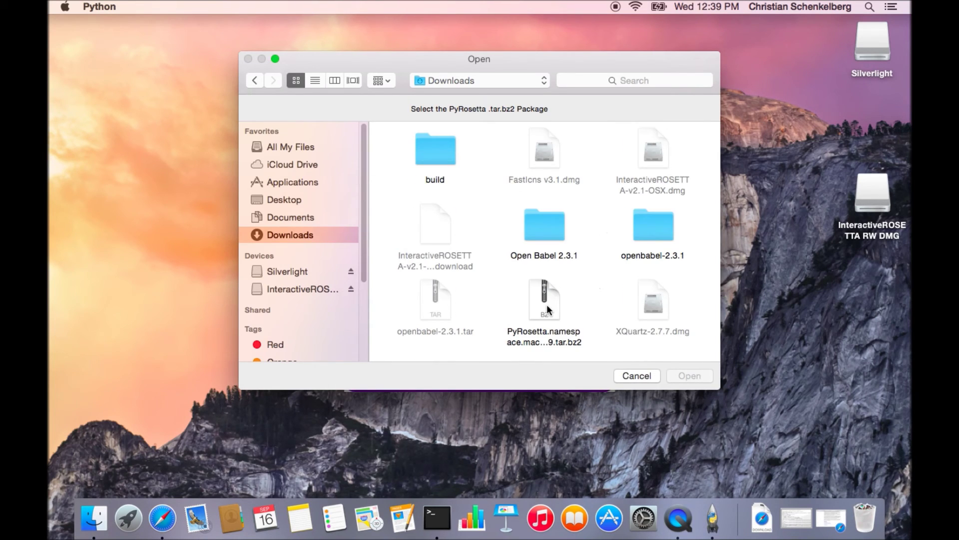
{"action": "double_click", "coordinate": [547, 308]}
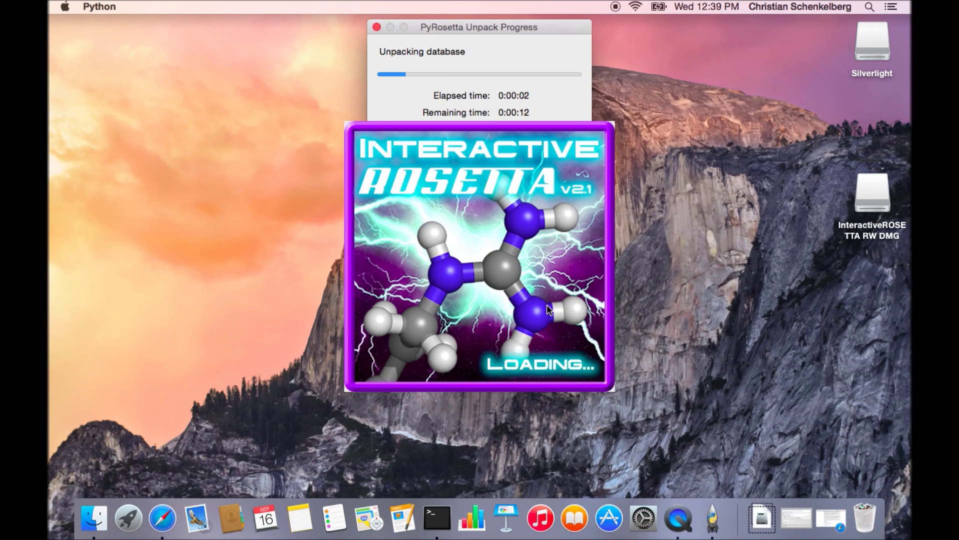